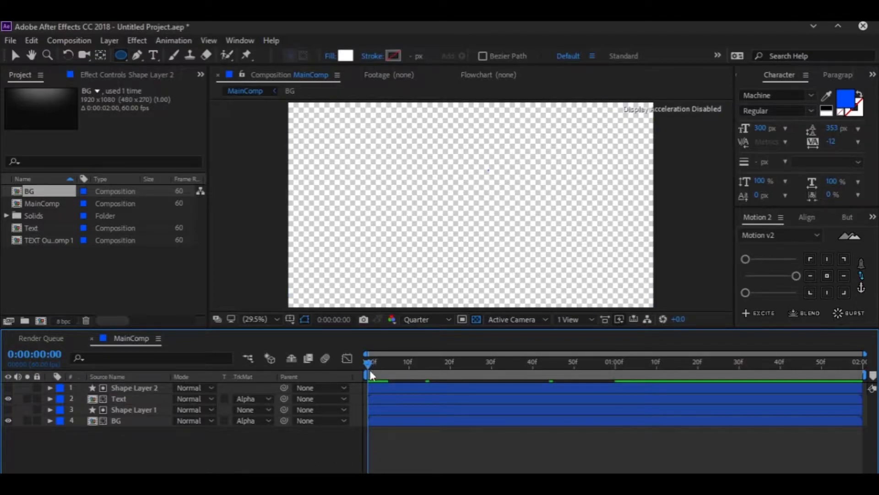
Step: Play back the MainComp animation to preview the text and background reveal
{"action": "key", "text": "space"}
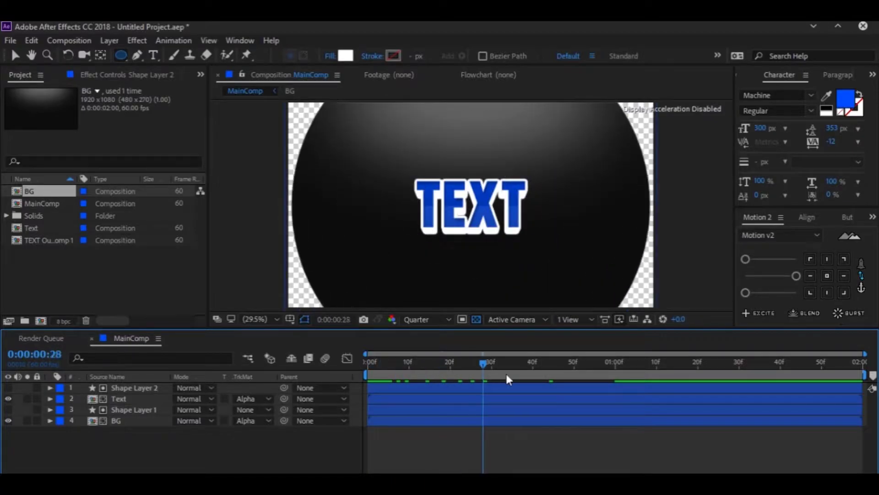
{"action": "left_click_drag", "start_coordinate": [588, 366], "coordinate": [299, 376]}
{"action": "key", "text": "space"}
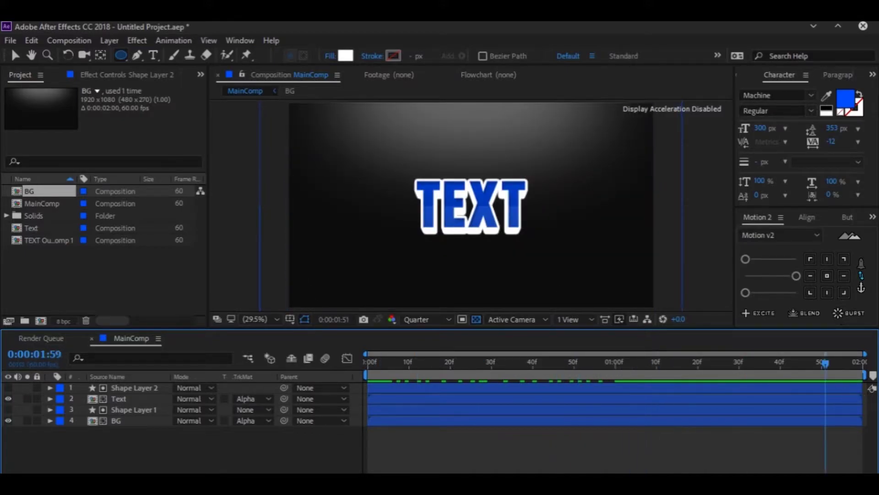
{"action": "key", "text": "space"}
Step: Pre-compose all four MainComp layers into Pre-comp 1, moving all attributes into the new composition
{"action": "key", "text": "ctrl+a"}
{"action": "key", "text": "F2"}
{"action": "key", "text": "ctrl+a"}
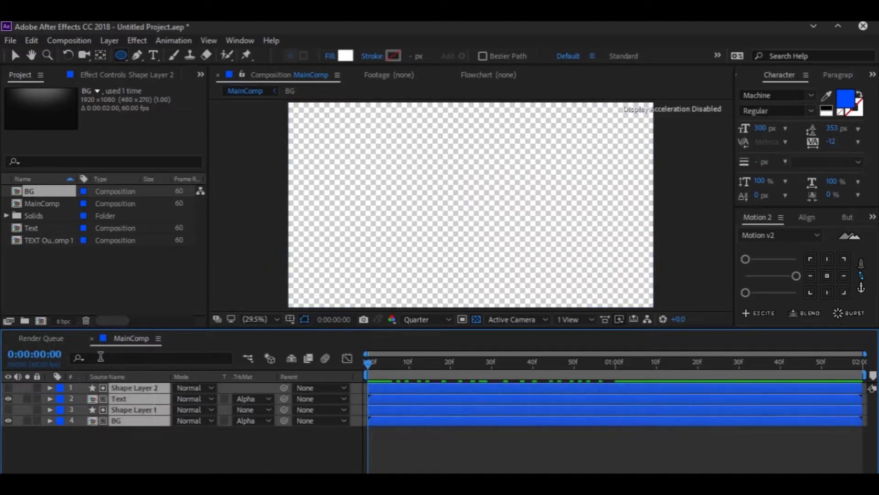
{"action": "key", "text": "ctrl+shift+c"}
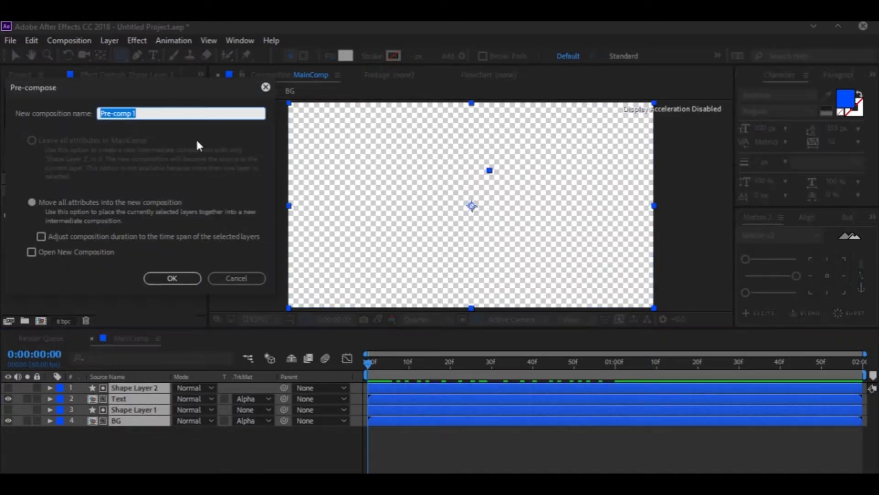
{"action": "left_click", "coordinate": [182, 276]}
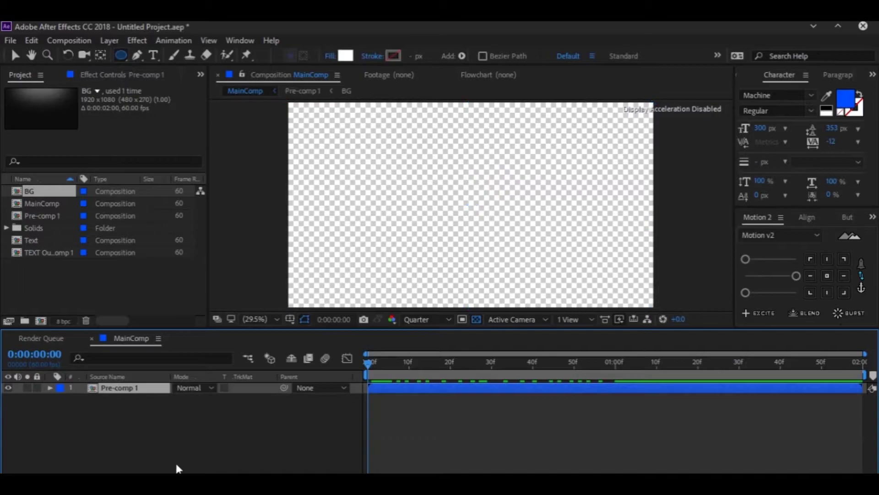
Step: Add an adjustment layer above Pre-comp 1 and name it Transform
{"action": "key", "text": "ctrl+alt+y"}
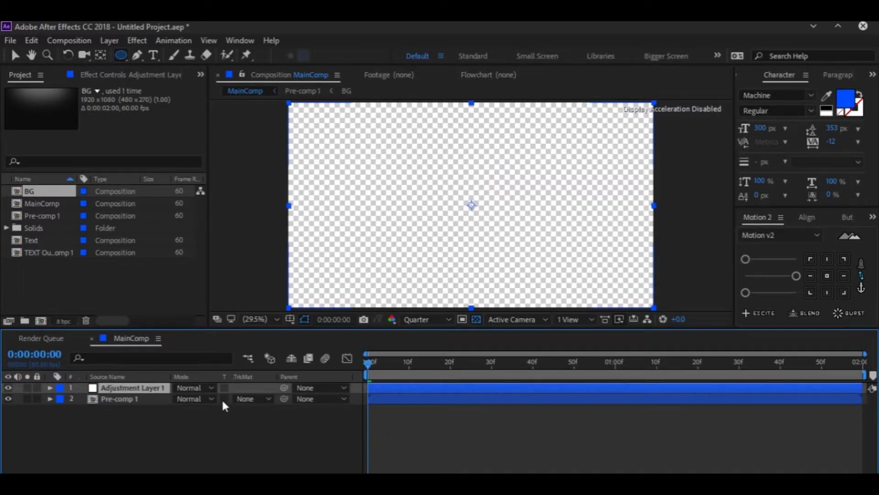
{"action": "key", "text": "Return"}
{"action": "type", "text": "Trans"}
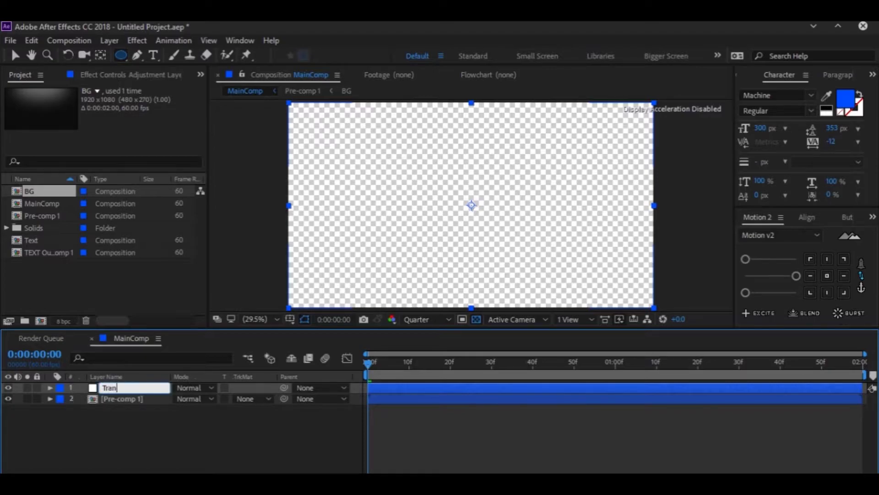
{"action": "key", "text": "Return"}
Step: Duplicate the Transform adjustment layer twice, naming the copies Shake and Glow
{"action": "key", "text": "ctrl+d"}
{"action": "key", "text": "Return"}
{"action": "type", "text": "Shake"}
{"action": "key", "text": "Return"}
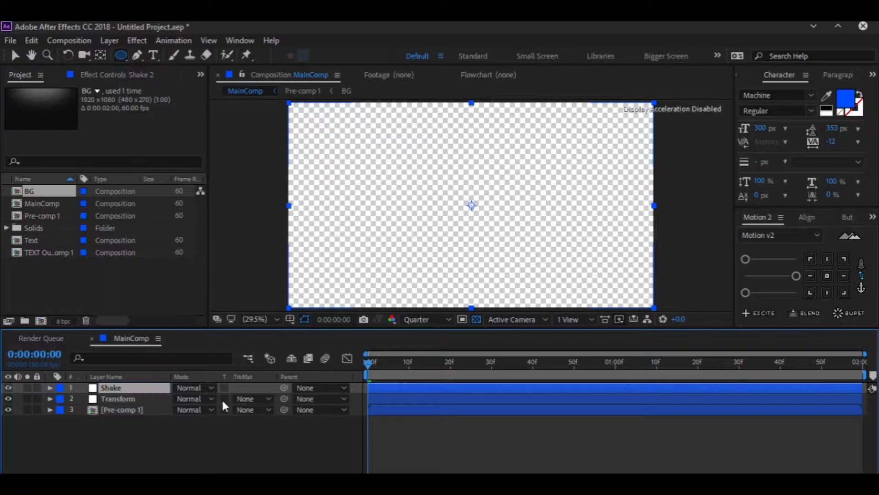
{"action": "key", "text": "ctrl+d"}
{"action": "key", "text": "Return"}
{"action": "type", "text": "Glow"}
{"action": "key", "text": "Return"}
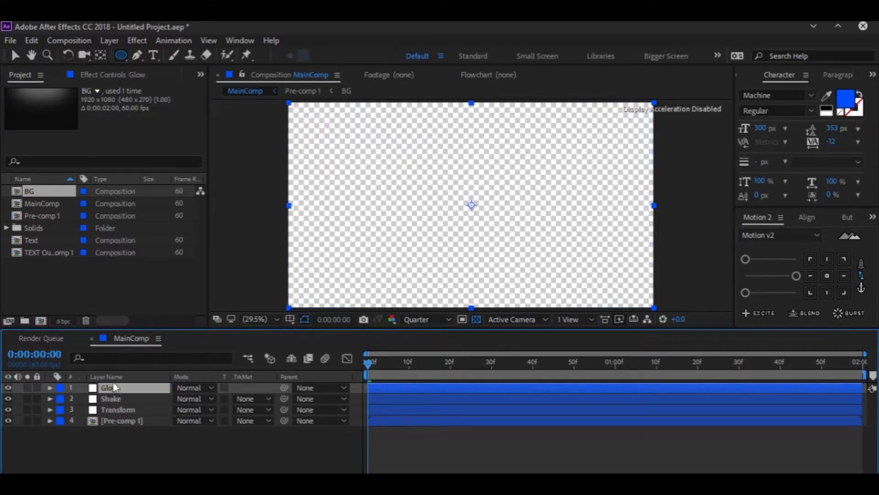
Step: Apply the Transform effect to the Transform adjustment layer
{"action": "left_click", "coordinate": [122, 411]}
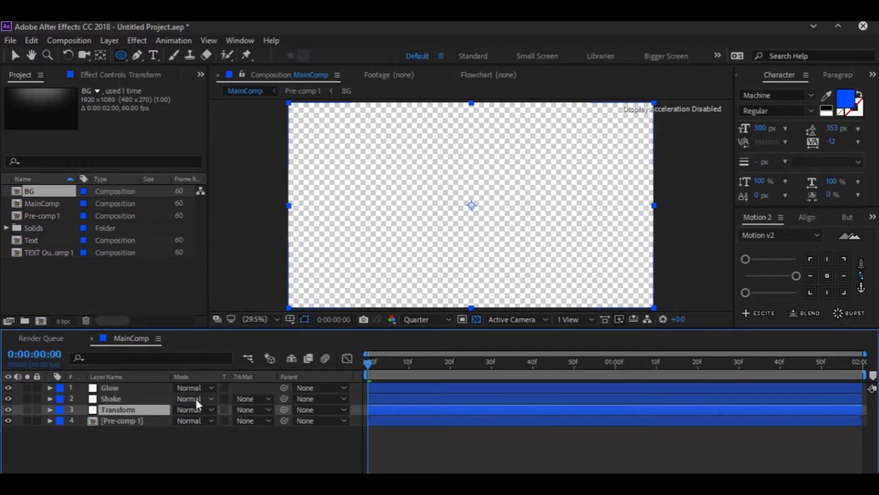
{"action": "key", "text": "ctrl+space"}
{"action": "type", "text": "trN"}
{"action": "key", "text": "BackSpace"}
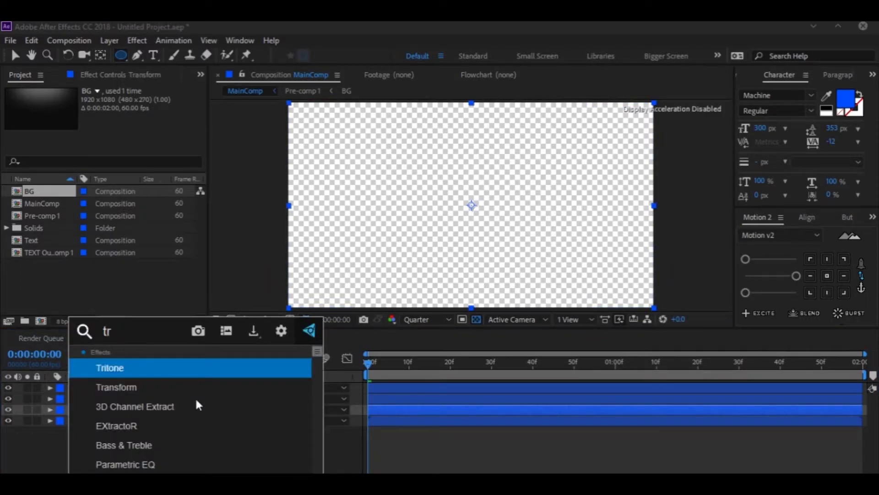
{"action": "key", "text": "Return"}
{"action": "key", "text": "v"}
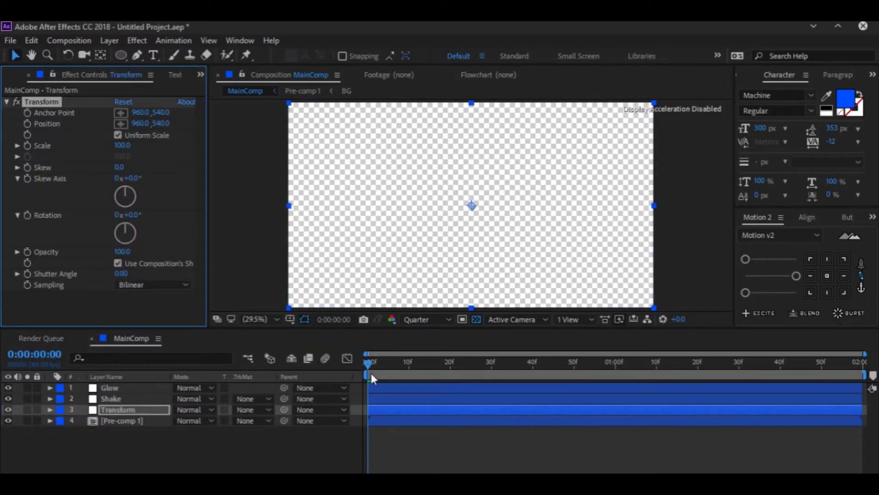
Step: Add a null object to MainComp and name it Beats
{"action": "left_click", "coordinate": [136, 445]}
{"action": "key", "text": "ctrl+alt+shift+y"}
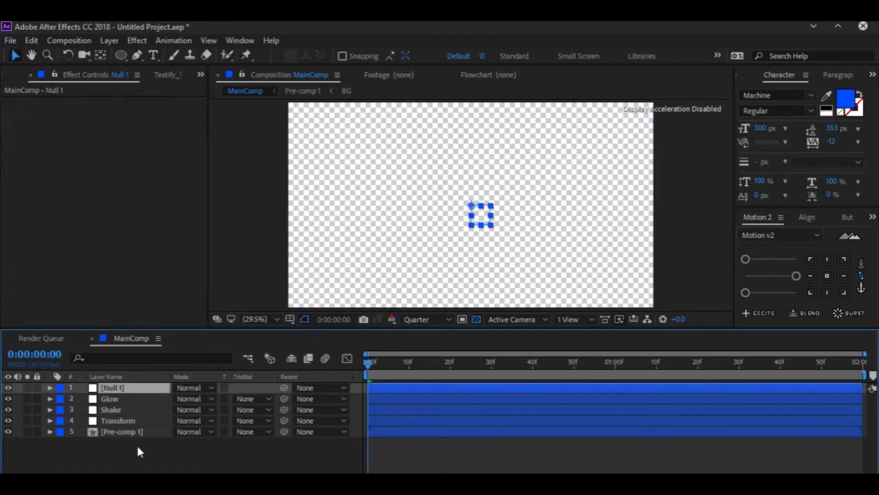
{"action": "key", "text": "Return"}
{"action": "type", "text": "Beats"}
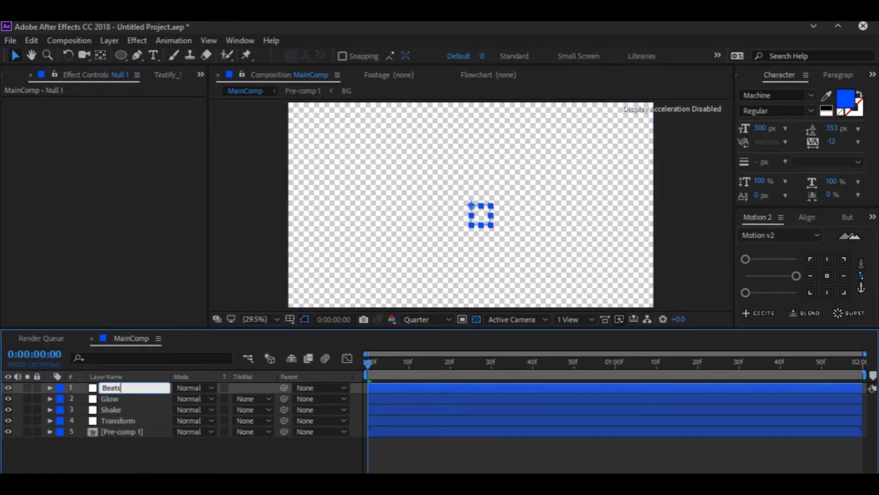
{"action": "key", "text": "Return"}
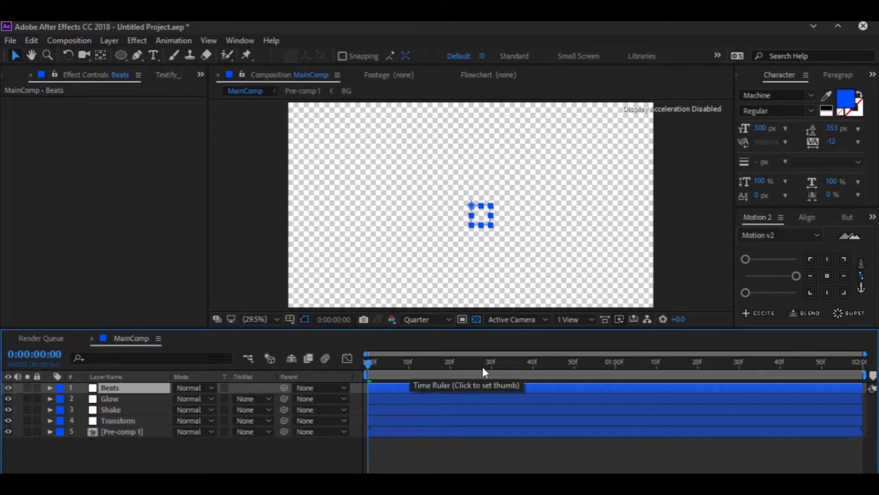
Step: Place markers on the Beats layer at 0:00:00:30, 0:00:01:00, 0:00:01:30 and 0:00:01:59
{"action": "left_click_drag", "start_coordinate": [438, 369], "coordinate": [490, 371]}
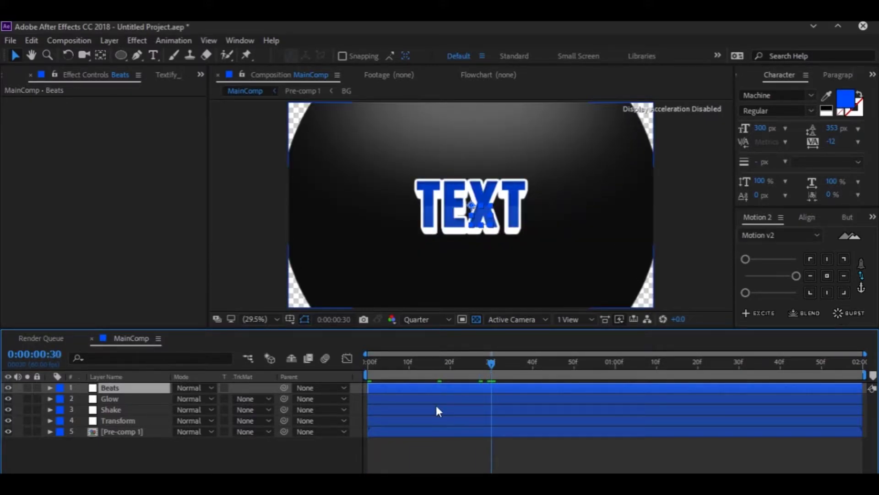
{"action": "left_click", "coordinate": [615, 365]}
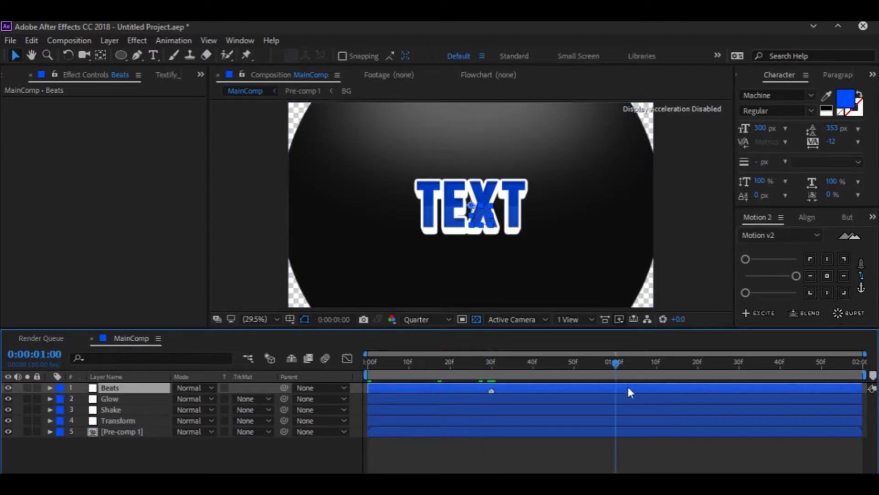
{"action": "key", "text": "KP_Multiply"}
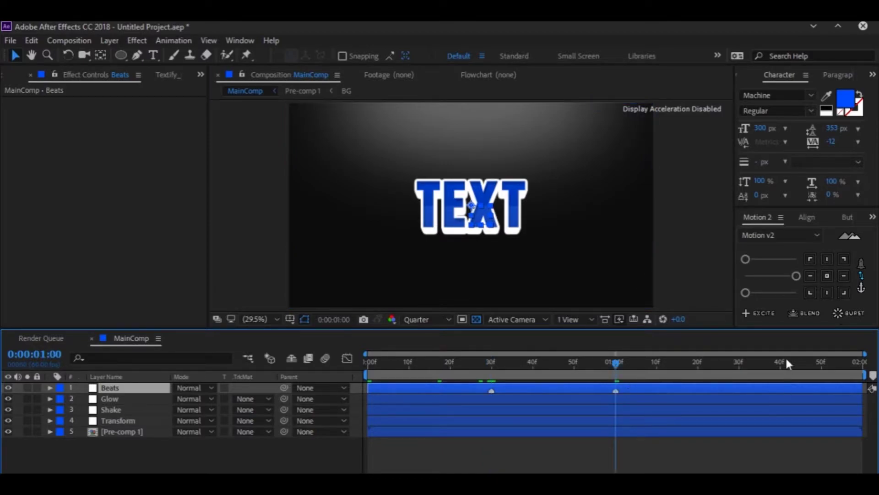
{"action": "left_click", "coordinate": [743, 367]}
{"action": "left_click", "coordinate": [739, 367]}
{"action": "key", "text": "KP_Multiply"}
{"action": "left_click", "coordinate": [863, 368]}
{"action": "key", "text": "KP_Multiply"}
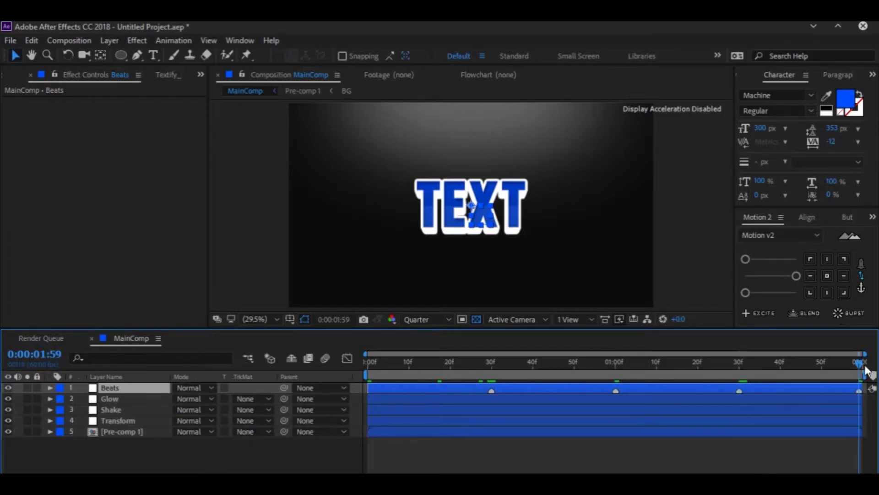
Step: Create a Scale keyframe in the Transform layer's effect at 0:00:00:27, three frames before the first beat marker
{"action": "left_click_drag", "start_coordinate": [535, 375], "coordinate": [304, 367]}
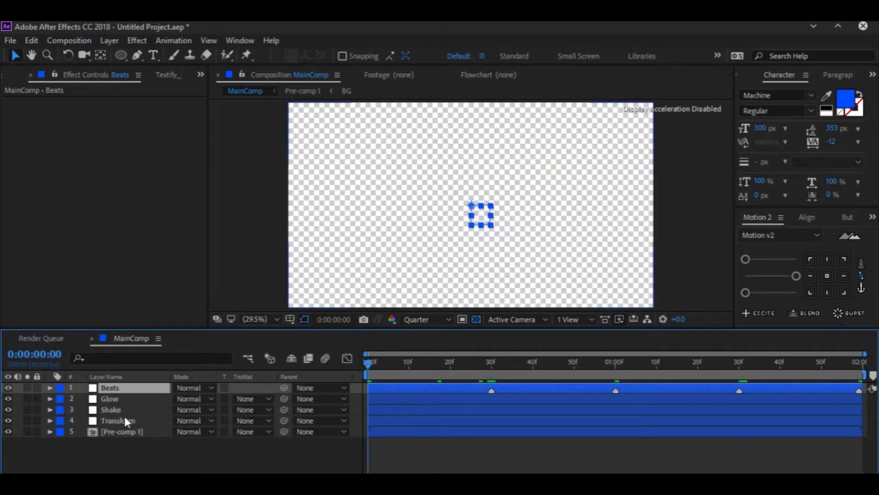
{"action": "left_click", "coordinate": [124, 424]}
{"action": "left_click", "coordinate": [497, 365]}
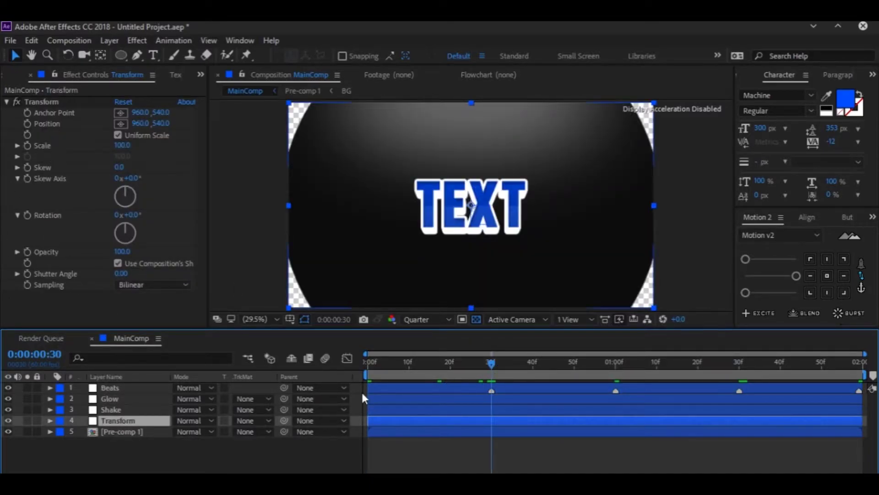
{"action": "key", "text": "Page_Up"}
{"action": "key", "text": "Page_Up"}
{"action": "key", "text": "Page_Up"}
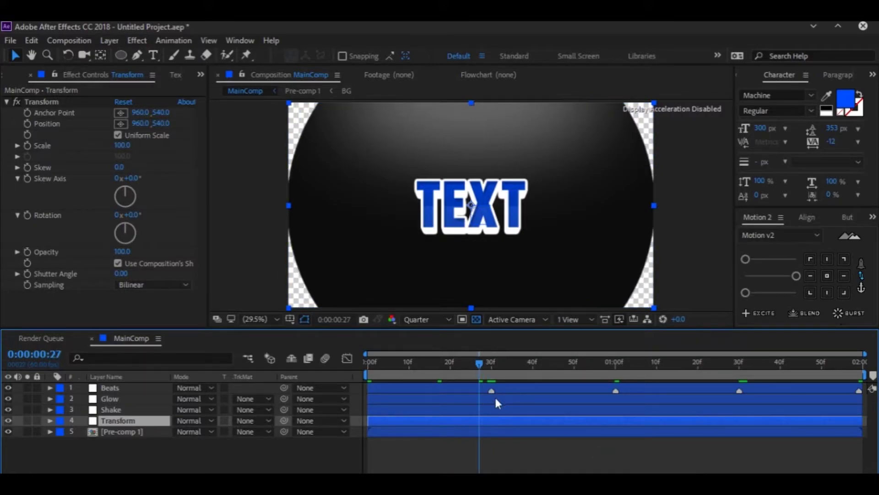
{"action": "left_click", "coordinate": [26, 141]}
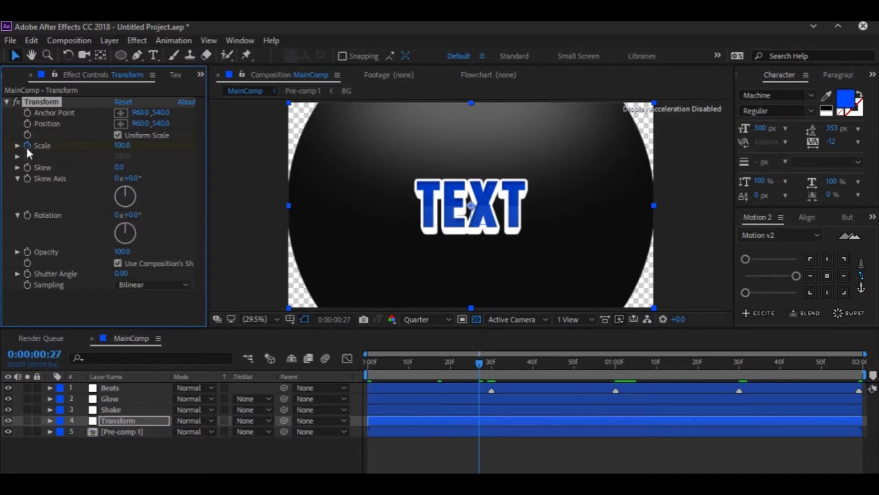
Step: Set the Transform effect's Scale to 110 at the first beat marker, 0:00:00:30
{"action": "left_click", "coordinate": [490, 363]}
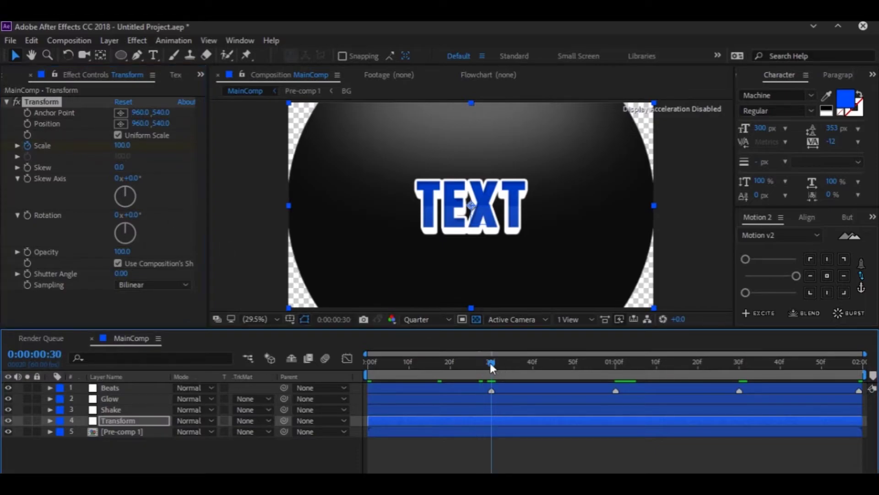
{"action": "left_click", "coordinate": [121, 145]}
{"action": "type", "text": "110"}
{"action": "key", "text": "Return"}
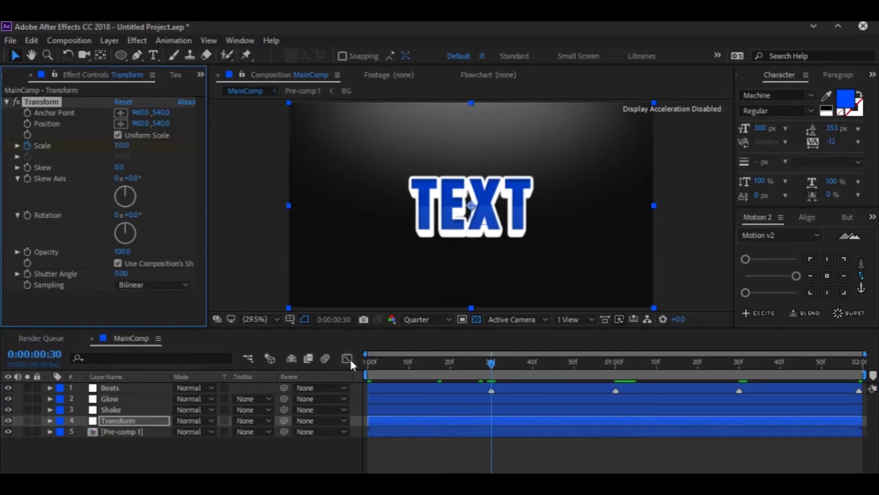
Step: Easy-ease the two Scale keyframes and paste copies of them at the 0:00:01:00, 0:00:01:30 and 0:00:01:59 beat markers
{"action": "key", "text": "u"}
{"action": "left_click_drag", "start_coordinate": [497, 435], "coordinate": [460, 453]}
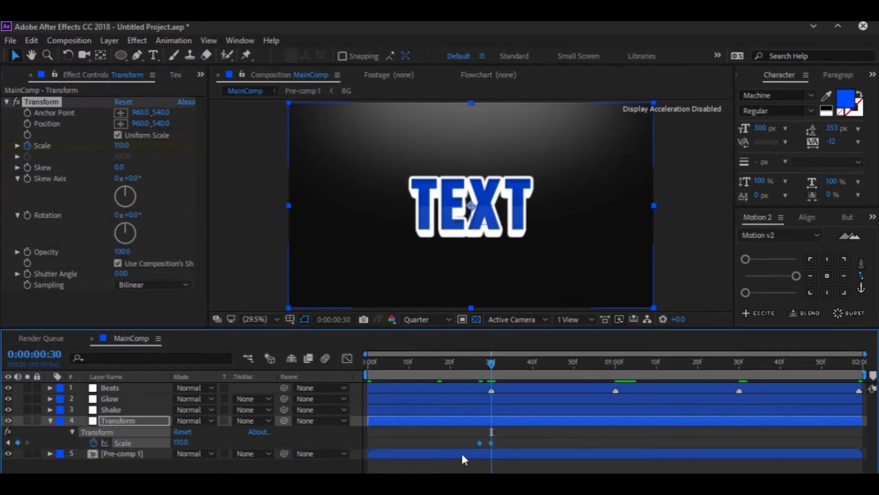
{"action": "left_click", "coordinate": [615, 361]}
{"action": "key", "text": "ctrl+v"}
{"action": "left_click", "coordinate": [741, 360]}
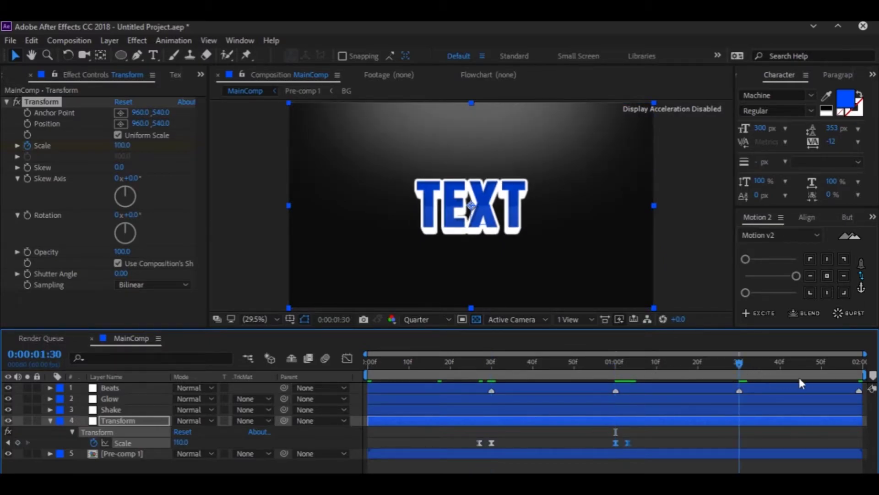
{"action": "key", "text": "ctrl+v"}
{"action": "left_click", "coordinate": [858, 369]}
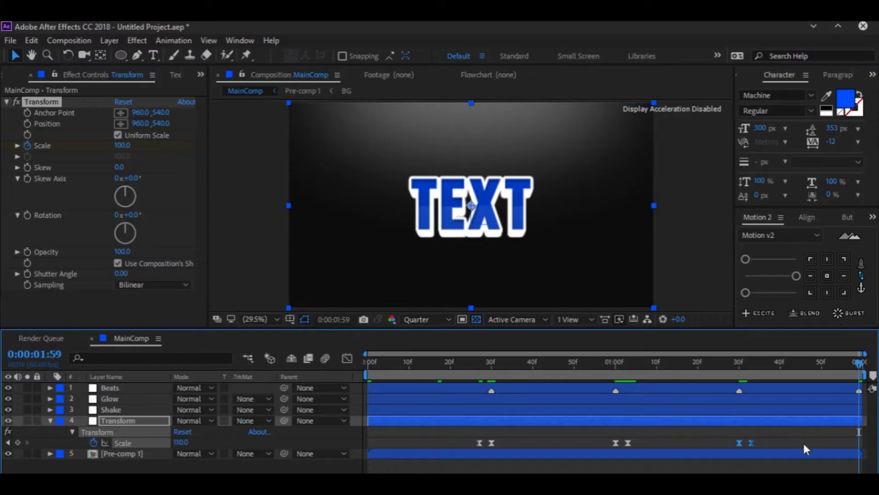
Step: Shift the pasted Scale keyframes three frames earlier so each pair ends on its beat marker, and preview the pulses
{"action": "left_click_drag", "start_coordinate": [792, 434], "coordinate": [615, 443]}
{"action": "left_click", "coordinate": [370, 365]}
{"action": "key", "text": "space"}
{"action": "left_click_drag", "start_coordinate": [438, 371], "coordinate": [641, 402]}
{"action": "key", "text": "Home"}
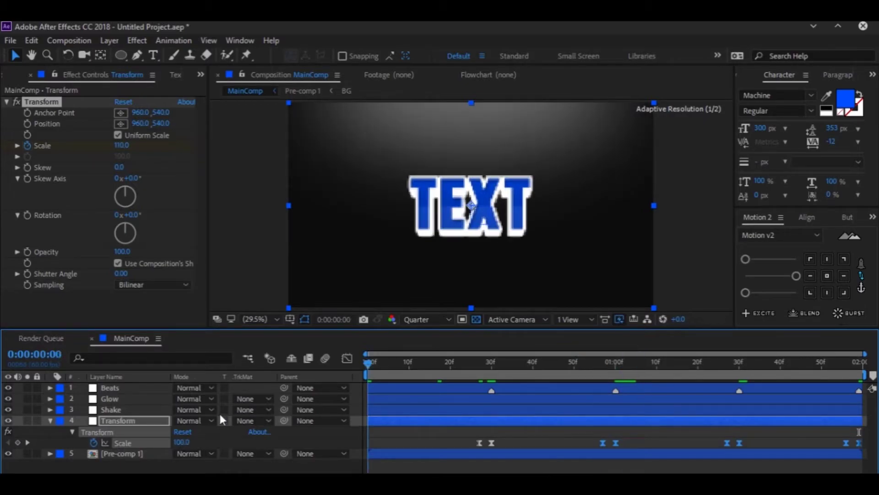
Step: Collapse the Transform layer and apply the S_Shake effect to the Shake layer
{"action": "left_click", "coordinate": [49, 421]}
{"action": "left_click", "coordinate": [133, 411]}
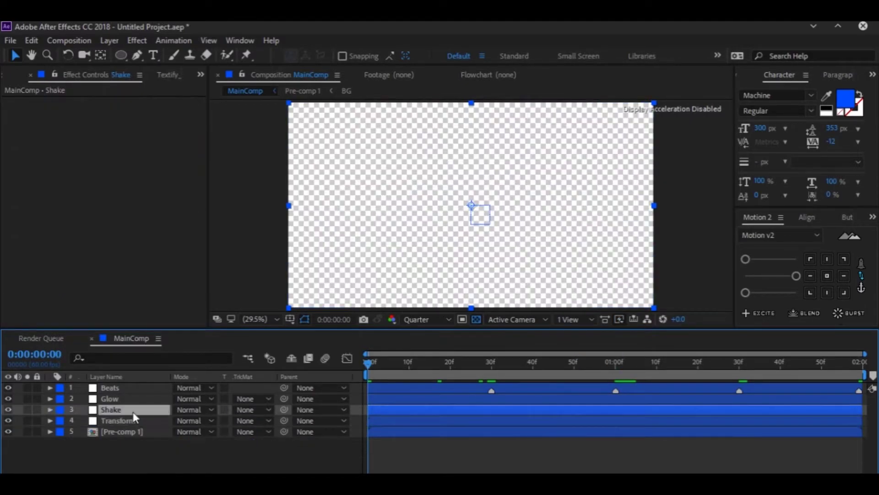
{"action": "key", "text": "ctrl+space"}
{"action": "type", "text": "s_shake"}
{"action": "key", "text": "Return"}
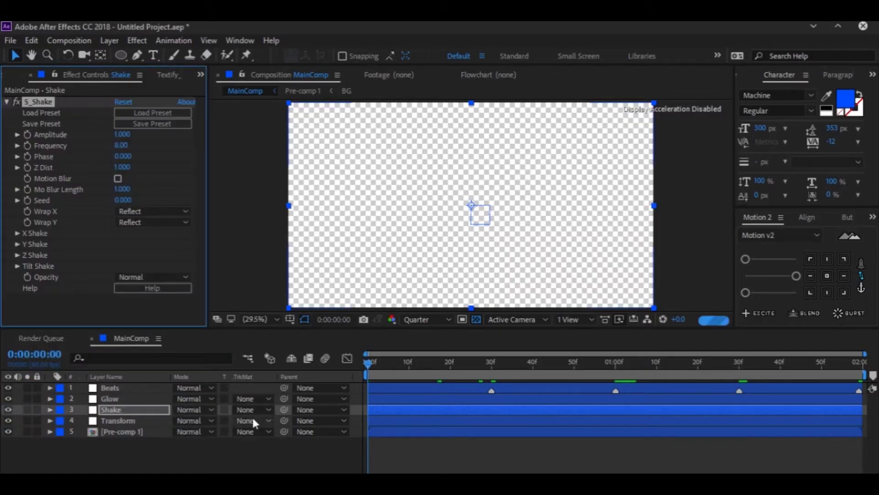
Step: Load the Sync Shake preset into the Shake layer's S_Shake effect with the time at 0:00:00:30
{"action": "left_click", "coordinate": [494, 367]}
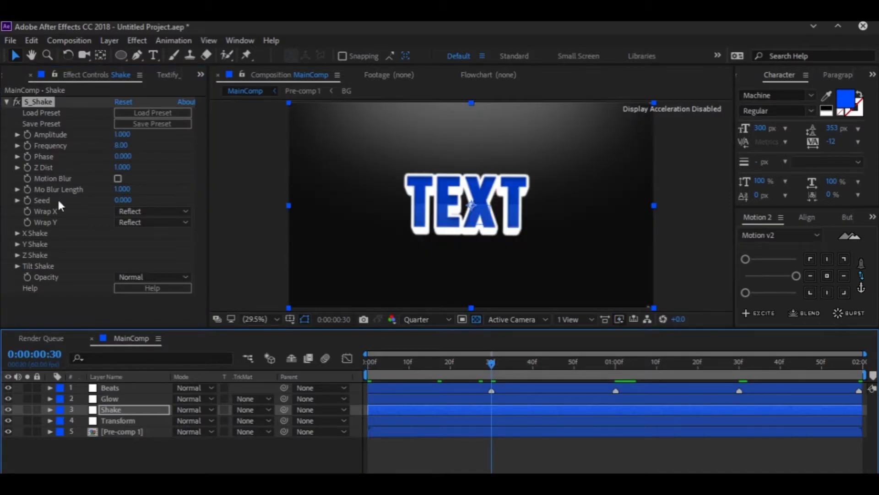
{"action": "left_click", "coordinate": [57, 138]}
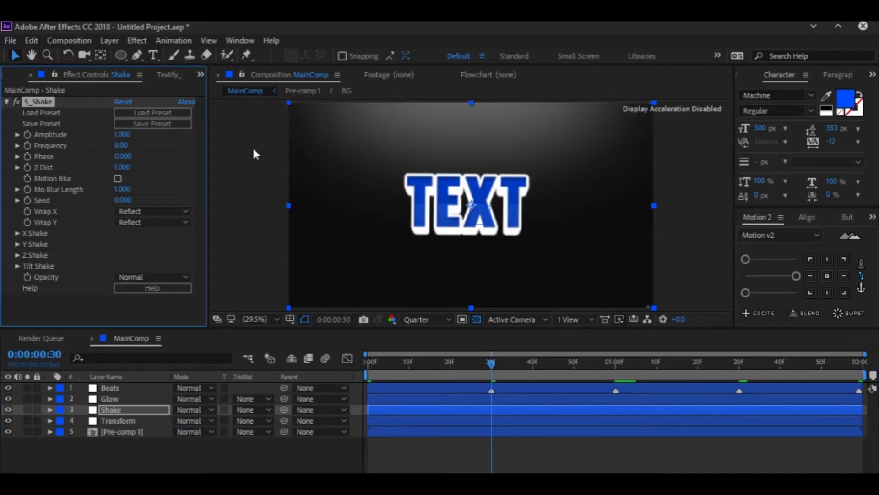
{"action": "left_click", "coordinate": [170, 115]}
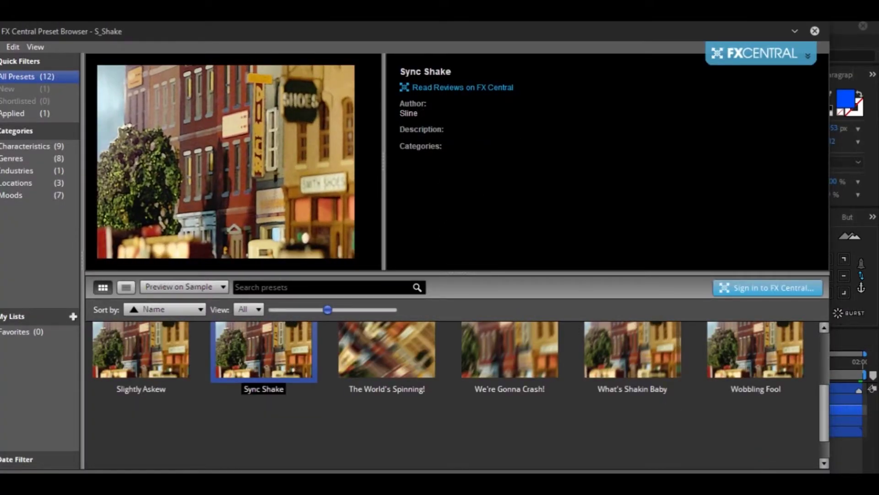
{"action": "key", "text": "Return"}
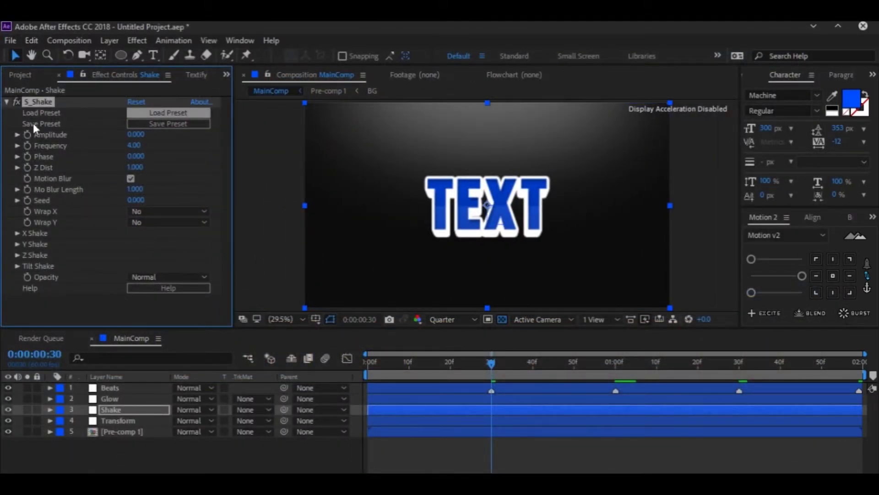
Step: Expand the X, Y, Z and Tilt Shake groups of S_Shake and review their preset values
{"action": "key", "text": "grave"}
{"action": "left_click", "coordinate": [16, 233]}
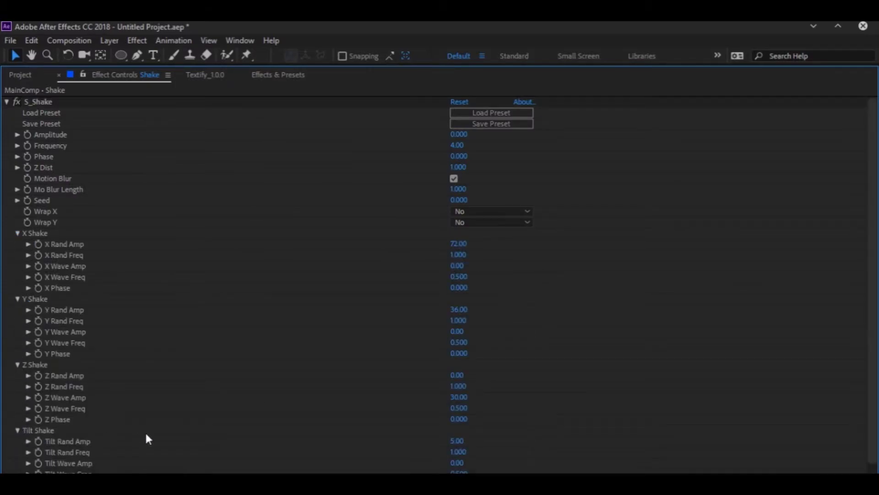
{"action": "left_click_drag", "start_coordinate": [876, 190], "coordinate": [876, 211]}
{"action": "key", "text": "grave"}
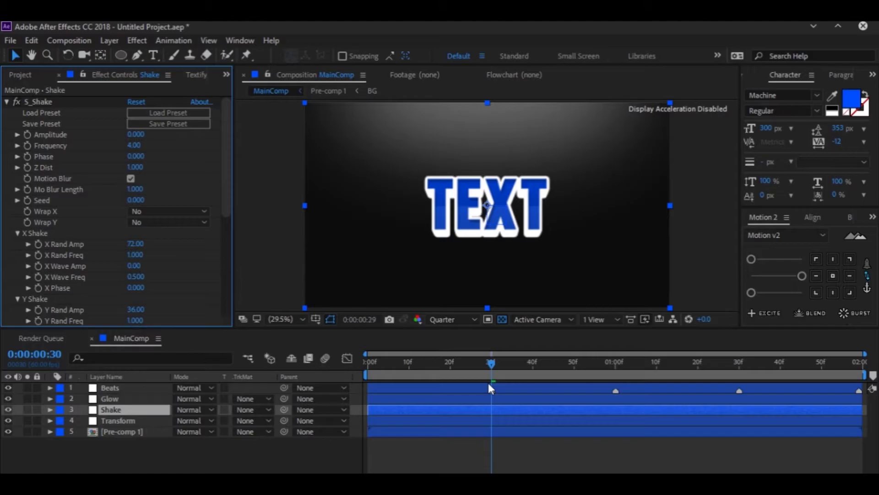
Step: Keyframe the Shake layer's S_Shake Amplitude at 0 on 0:00:00:29 and 1 on 0:00:00:30, and reveal its keyframes in the timeline
{"action": "key", "text": "Page_Up"}
{"action": "left_click", "coordinate": [28, 136]}
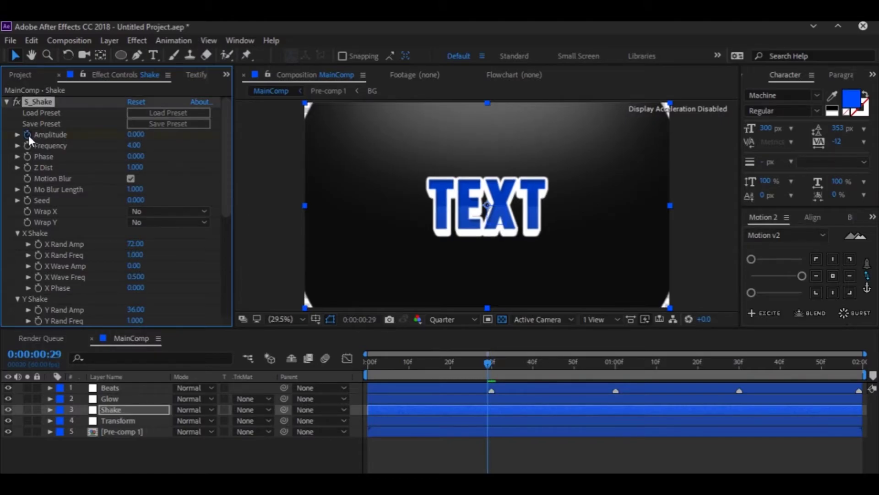
{"action": "key", "text": "Page_Down"}
{"action": "left_click", "coordinate": [28, 135]}
{"action": "left_click", "coordinate": [135, 134]}
{"action": "type", "text": "1"}
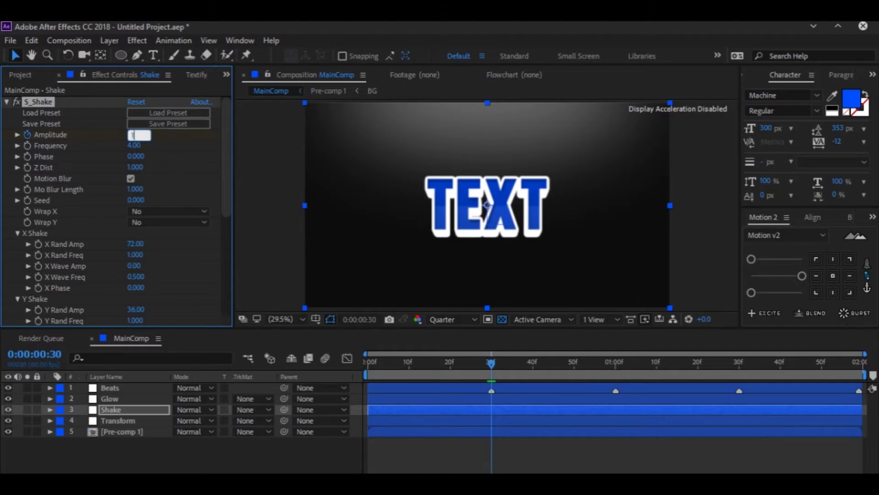
{"action": "key", "text": "Return"}
{"action": "key", "text": "u"}
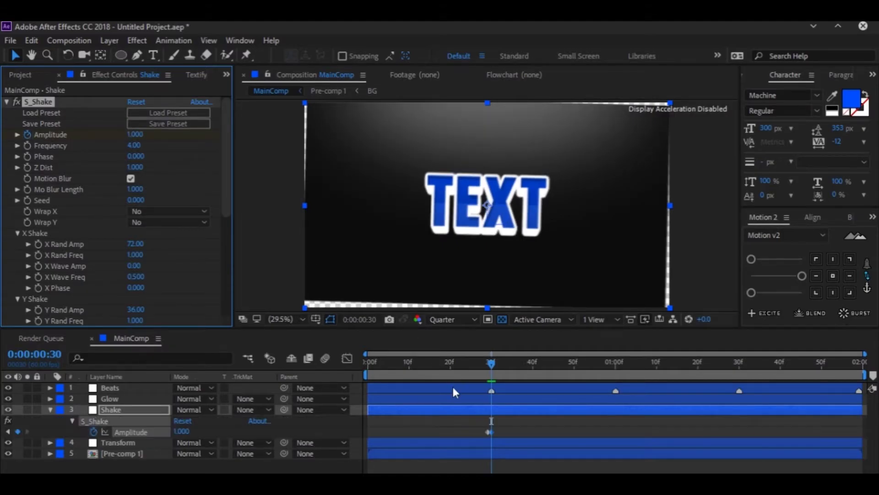
Step: Apply Motion Tile to the Pre-comp 1 layer with output width and height of 200 and Mirror Edges enabled
{"action": "left_click", "coordinate": [116, 456]}
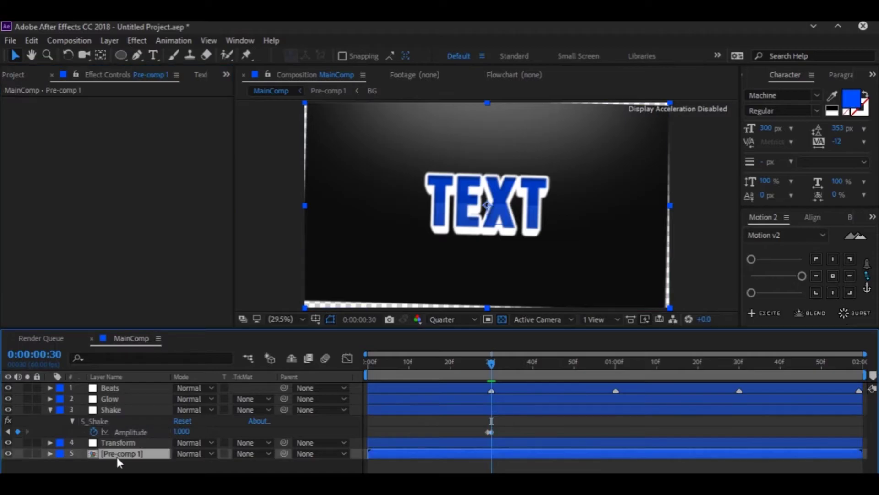
{"action": "key", "text": "ctrl+space"}
{"action": "type", "text": "motion"}
{"action": "key", "text": "Return"}
{"action": "left_click", "coordinate": [135, 145]}
{"action": "type", "text": "300"}
{"action": "key", "text": "Tab"}
{"action": "type", "text": "200"}
{"action": "key", "text": "Return"}
{"action": "left_click", "coordinate": [132, 168]}
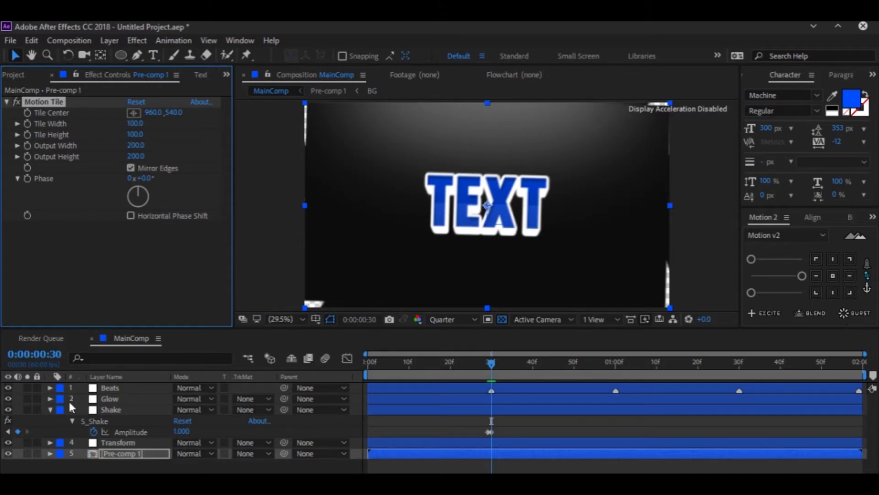
{"action": "left_click", "coordinate": [16, 78]}
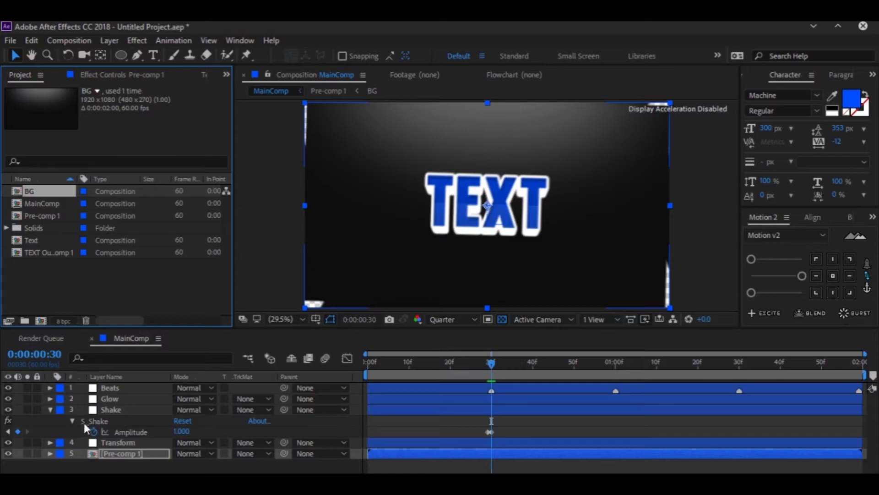
Step: Paste copies of the Shake layer's two Amplitude keyframes at the 0:00:01:00, 0:00:01:30 and 0:00:01:59 beat markers
{"action": "left_click", "coordinate": [119, 413]}
{"action": "left_click_drag", "start_coordinate": [503, 420], "coordinate": [468, 440]}
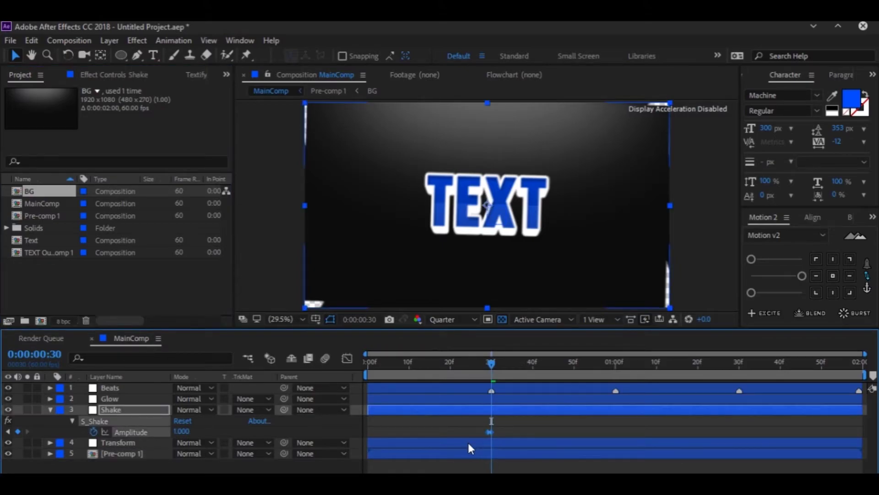
{"action": "left_click", "coordinate": [620, 364]}
{"action": "key", "text": "ctrl+v"}
{"action": "key", "text": "space"}
{"action": "left_click", "coordinate": [739, 362]}
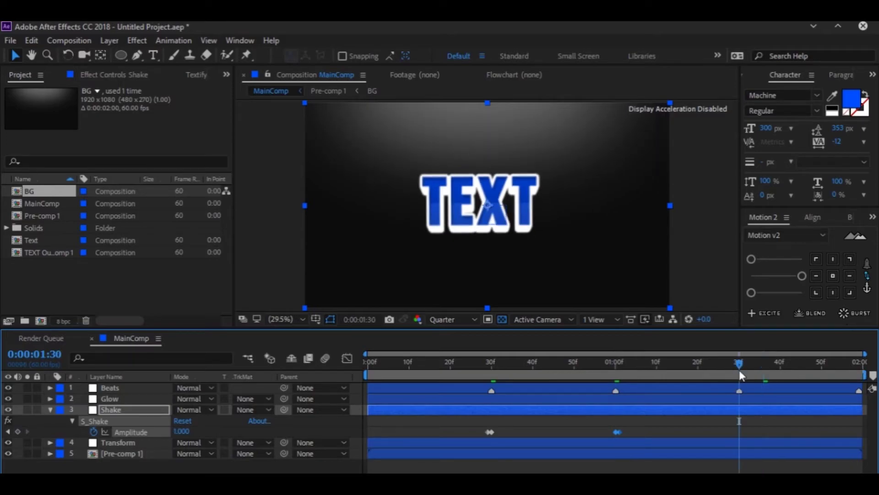
{"action": "key", "text": "ctrl+v"}
{"action": "left_click", "coordinate": [858, 362]}
{"action": "key", "text": "ctrl+v"}
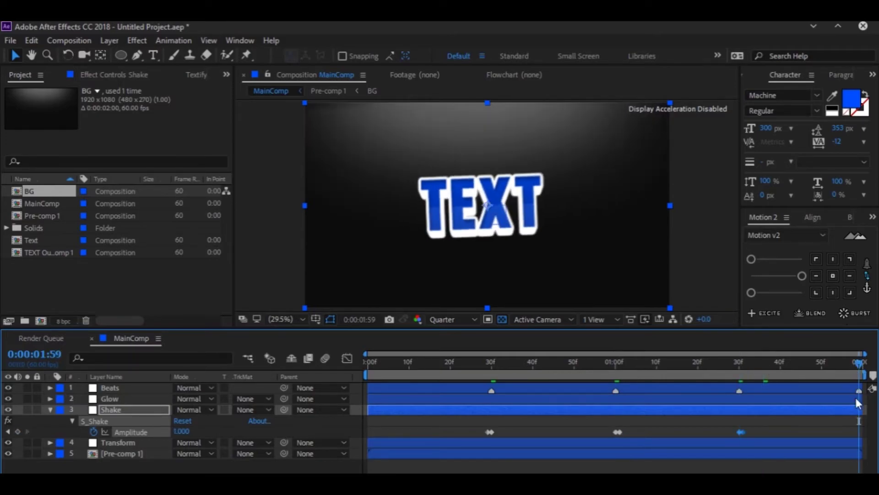
Step: Shift the pasted Amplitude keyframes one frame earlier so each pair ends on its beat marker, and collapse the Shake layer
{"action": "left_click_drag", "start_coordinate": [755, 419], "coordinate": [612, 433]}
{"action": "scroll", "coordinate": [617, 432], "scroll_direction": "up", "scroll_amount": 2}
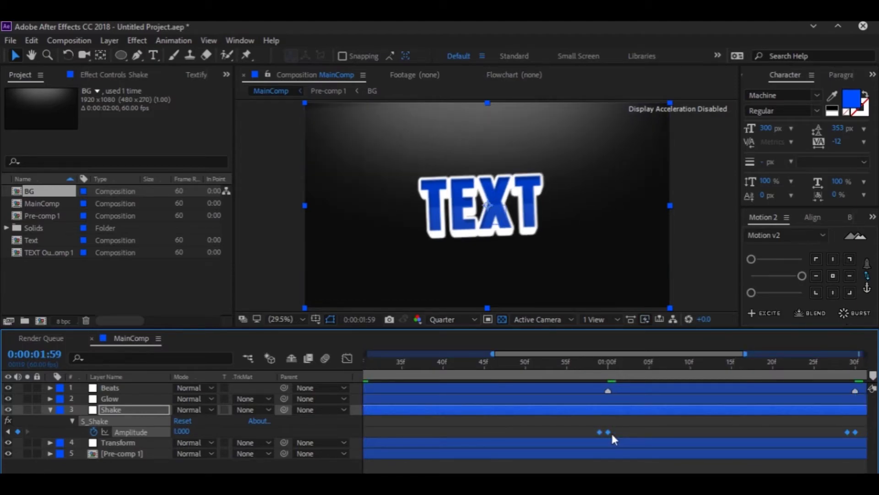
{"action": "scroll", "coordinate": [613, 434], "scroll_direction": "down", "scroll_amount": 2}
{"action": "left_click", "coordinate": [50, 409]}
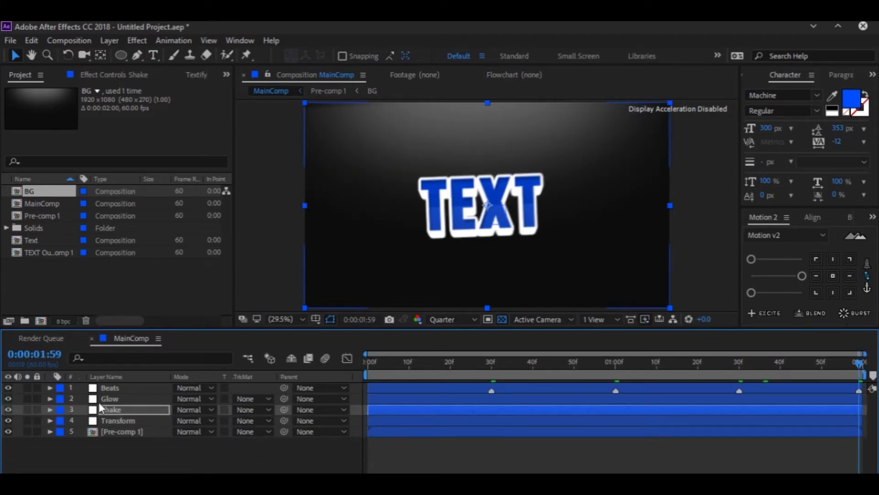
Step: Apply the S_Glow effect to the Glow layer
{"action": "left_click", "coordinate": [112, 400]}
{"action": "key", "text": "Home"}
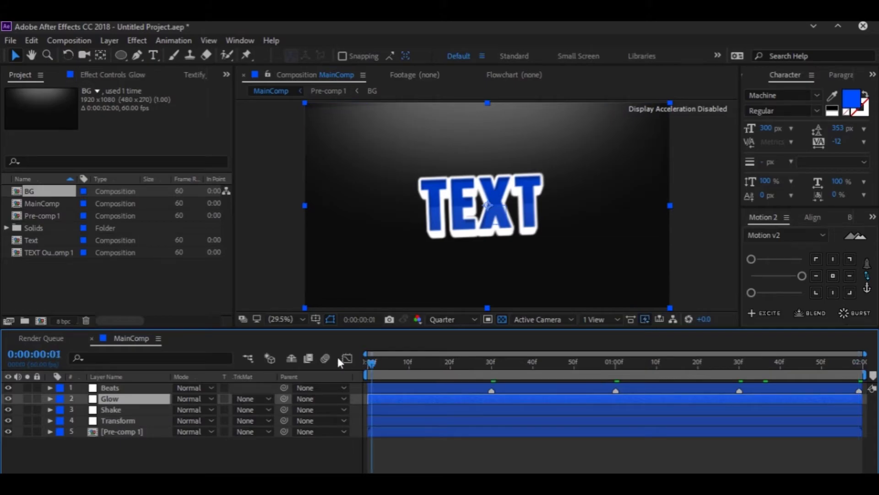
{"action": "key", "text": "ctrl+space"}
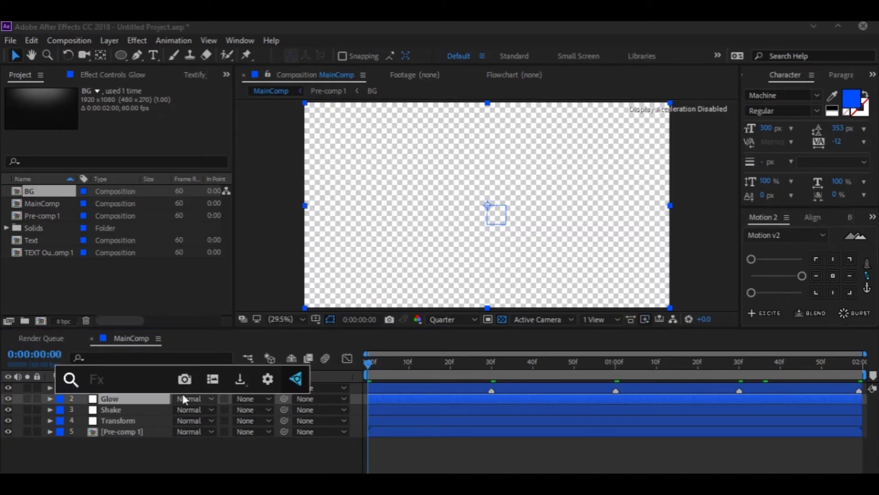
{"action": "type", "text": "s_glow"}
{"action": "key", "text": "Return"}
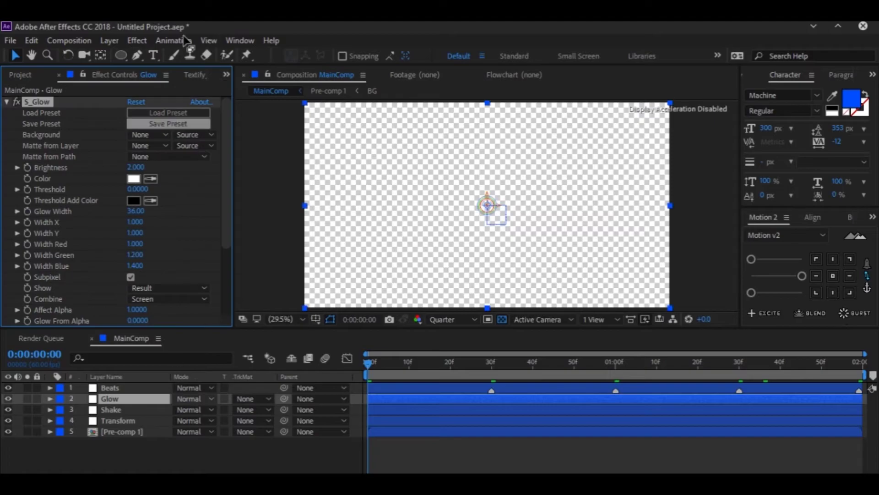
Step: Set the S_Glow Glow Width to 250 while viewing the frame at 0:00:00:30
{"action": "left_click", "coordinate": [491, 364]}
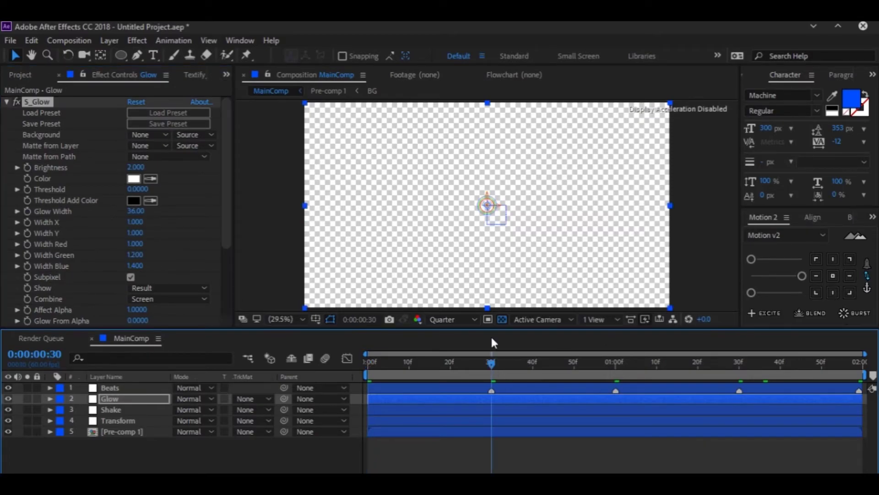
{"action": "left_click_drag", "start_coordinate": [136, 211], "coordinate": [286, 212]}
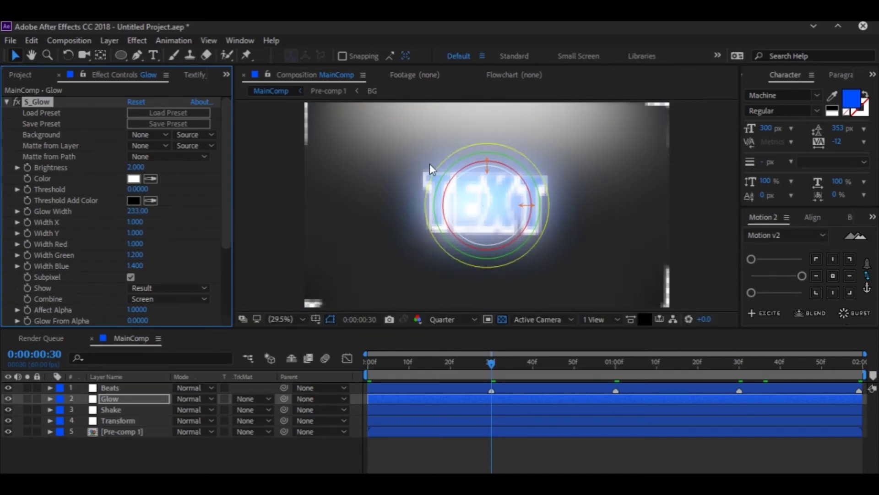
{"action": "left_click", "coordinate": [137, 211]}
{"action": "type", "text": "25"}
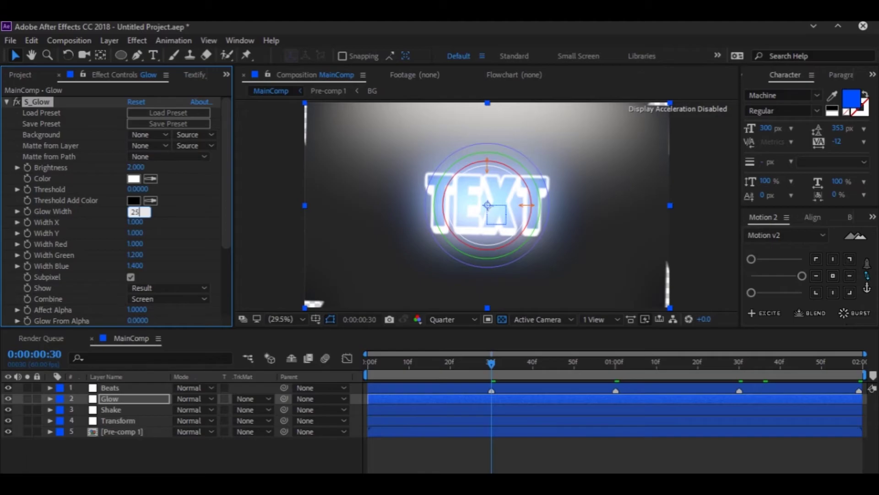
{"action": "type", "text": "0"}
{"action": "key", "text": "Return"}
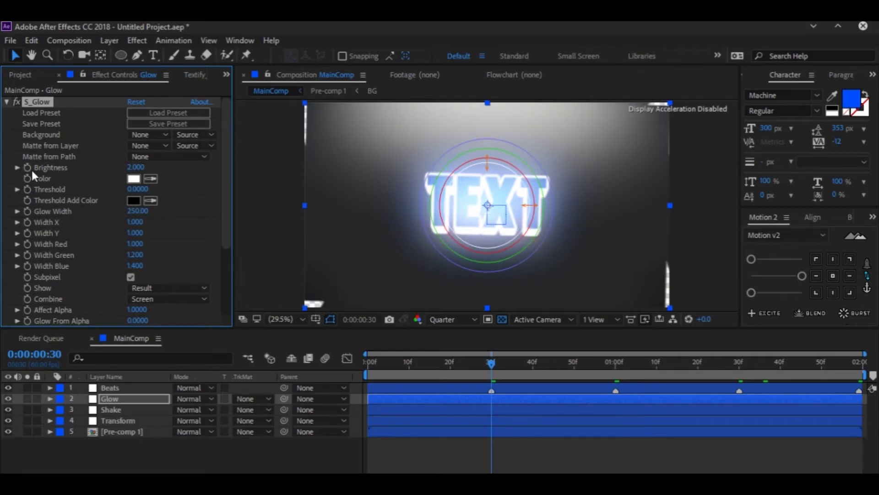
Step: Keyframe the S_Glow Brightness at 0.6 on 0:00:00:30 and 0 on 0:00:00:29
{"action": "left_click", "coordinate": [139, 168]}
{"action": "type", "text": ".2"}
{"action": "key", "text": "Return"}
{"action": "left_click", "coordinate": [136, 168]}
{"action": "type", "text": ".6"}
{"action": "key", "text": "Return"}
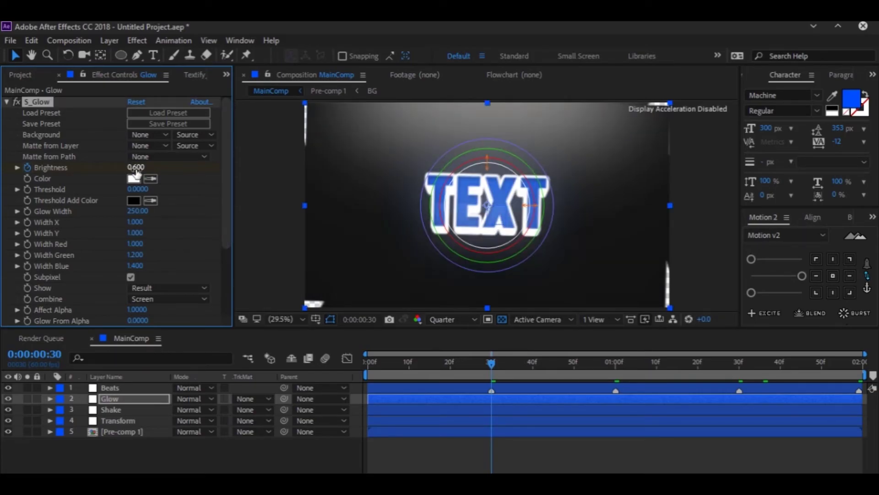
{"action": "key", "text": "Page_Up"}
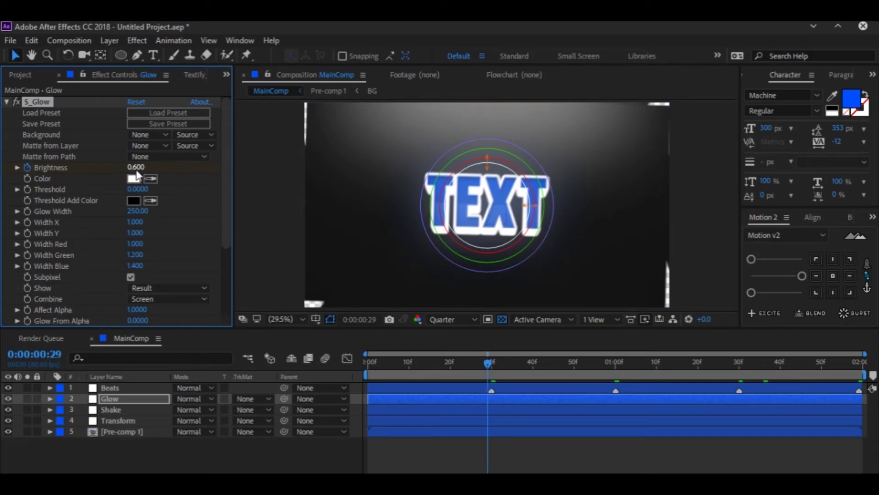
{"action": "left_click", "coordinate": [137, 167]}
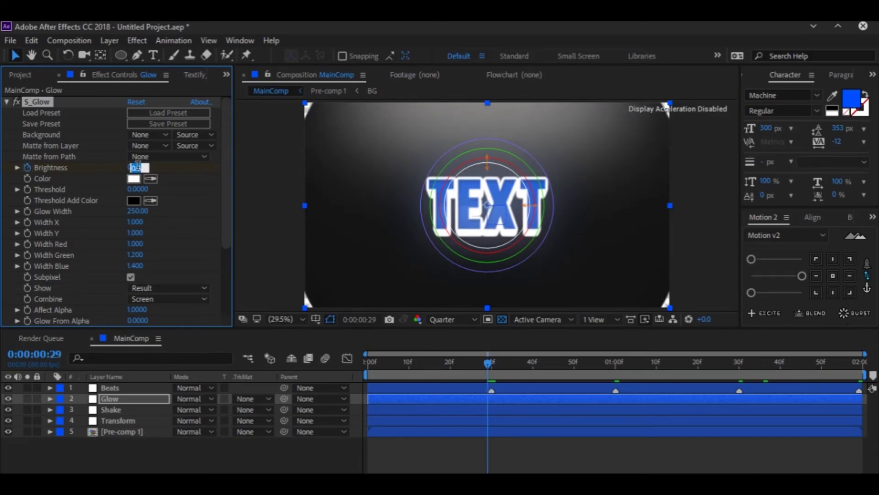
{"action": "type", "text": "0"}
{"action": "key", "text": "Return"}
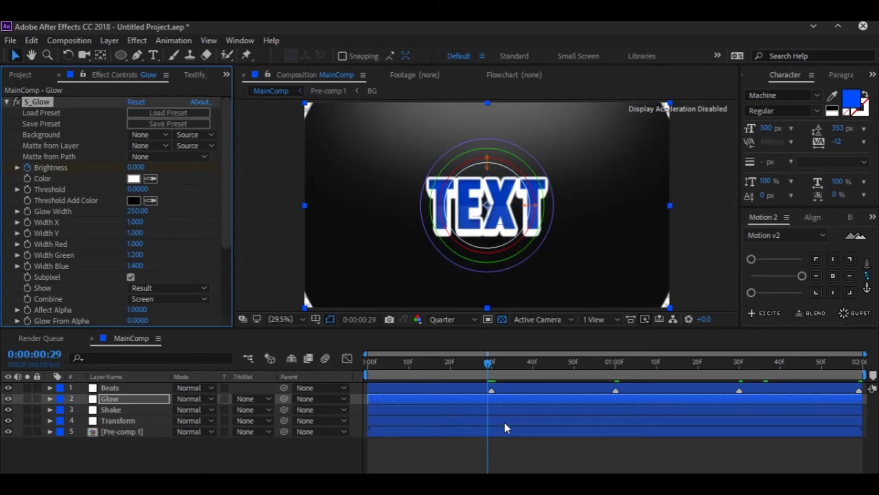
Step: Reveal the Glow layer's Brightness keyframes and paste copies at the 0:00:01:00, 0:00:01:30 and 0:00:01:59 beat markers
{"action": "key", "text": "u"}
{"action": "left_click_drag", "start_coordinate": [473, 431], "coordinate": [473, 430]}
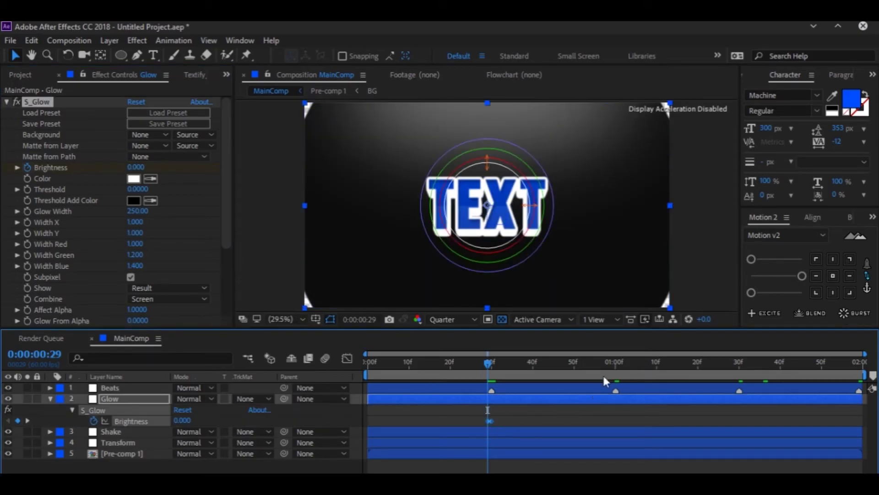
{"action": "left_click", "coordinate": [616, 369]}
{"action": "key", "text": "ctrl+v"}
{"action": "left_click", "coordinate": [741, 363]}
{"action": "key", "text": "ctrl+v"}
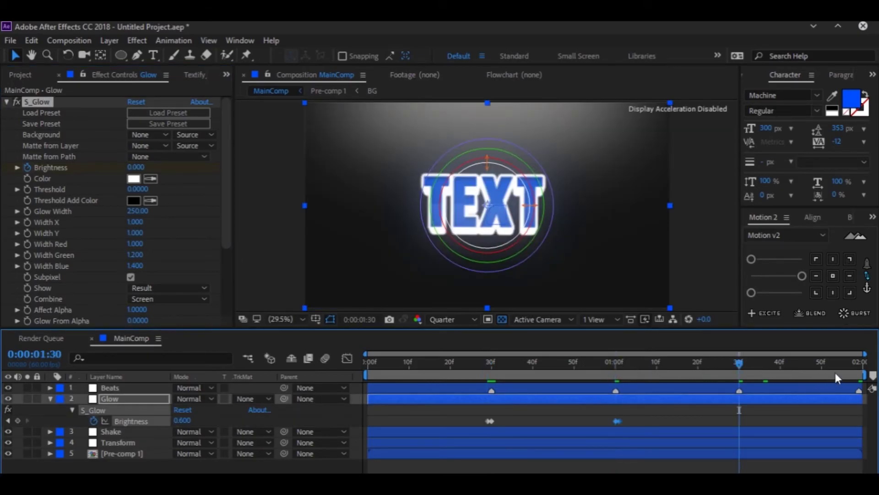
{"action": "left_click", "coordinate": [857, 362]}
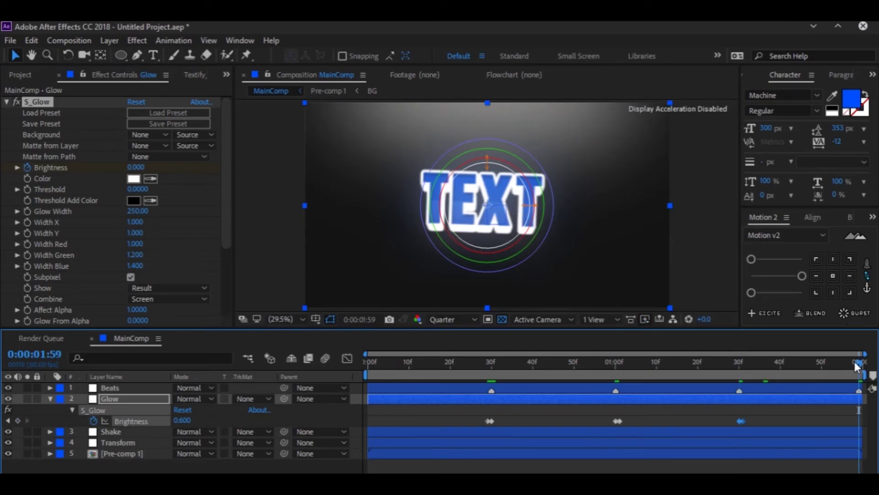
{"action": "key", "text": "ctrl+v"}
Step: Shift the pasted Brightness keyframes one frame earlier so each pair ends on its beat marker, and collapse the Glow layer
{"action": "left_click_drag", "start_coordinate": [699, 431], "coordinate": [591, 423]}
{"action": "scroll", "coordinate": [623, 413], "scroll_direction": "up", "scroll_amount": 4}
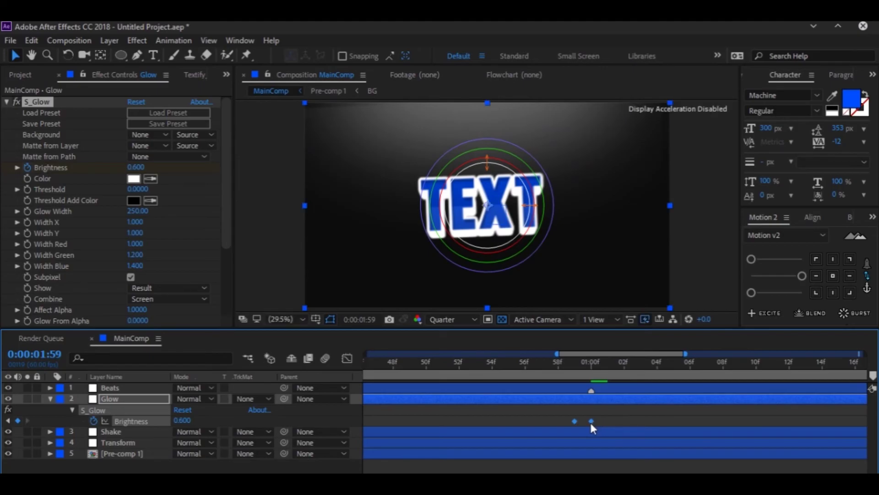
{"action": "scroll", "coordinate": [595, 408], "scroll_direction": "down", "scroll_amount": 4}
{"action": "left_click", "coordinate": [50, 398]}
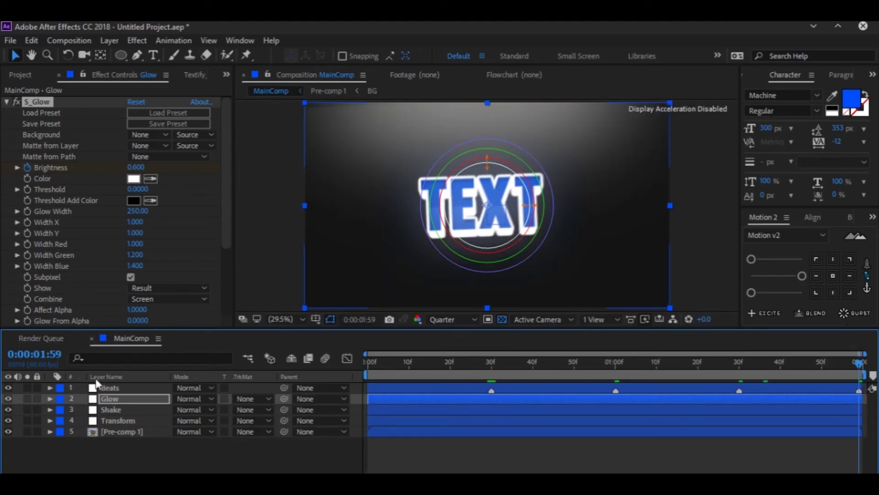
Step: Preview the whole MainComp animation from the start to check the scale, shake and glow beats
{"action": "left_click_drag", "start_coordinate": [399, 375], "coordinate": [358, 369]}
{"action": "key", "text": "space"}
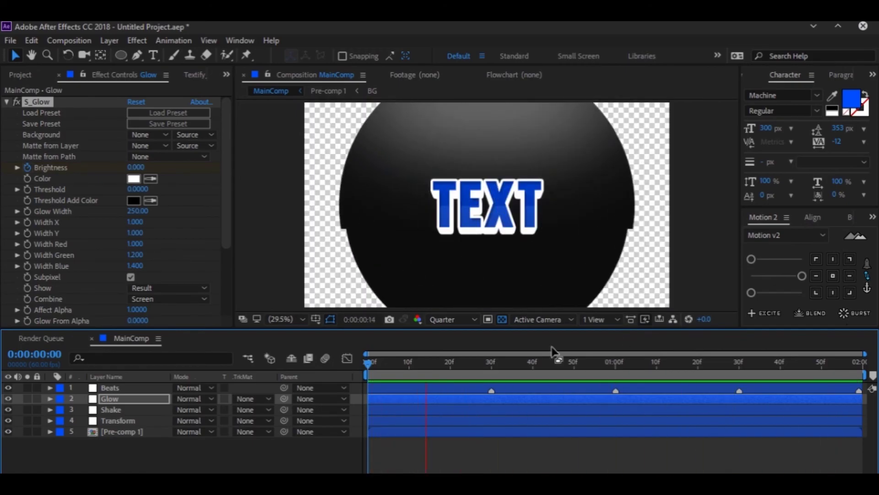
{"action": "key", "text": "space"}
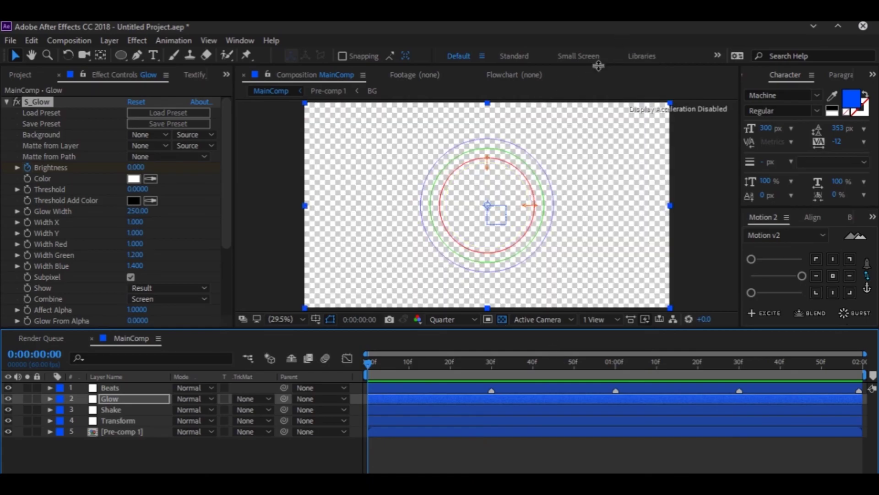
{"action": "key", "text": "space"}
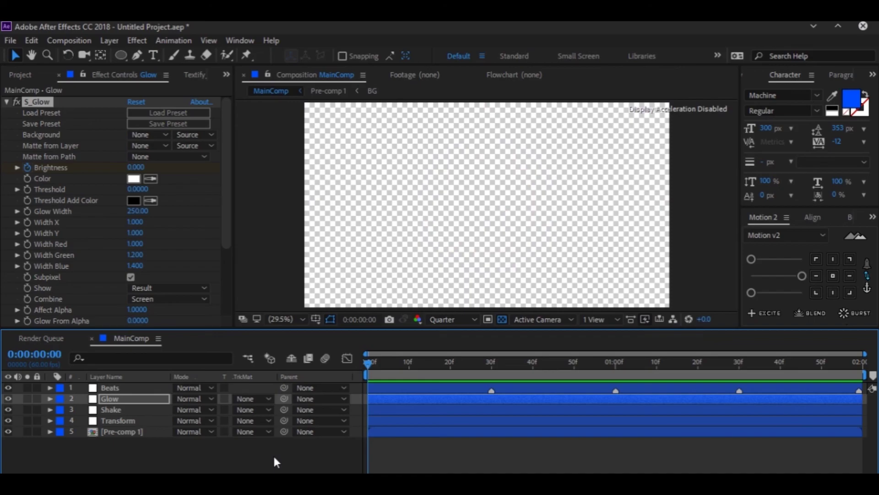
{"action": "key", "text": "space"}
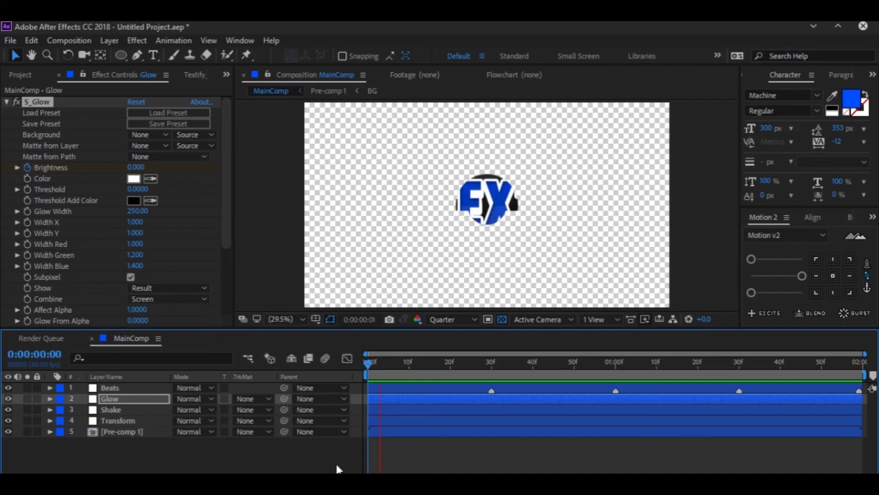